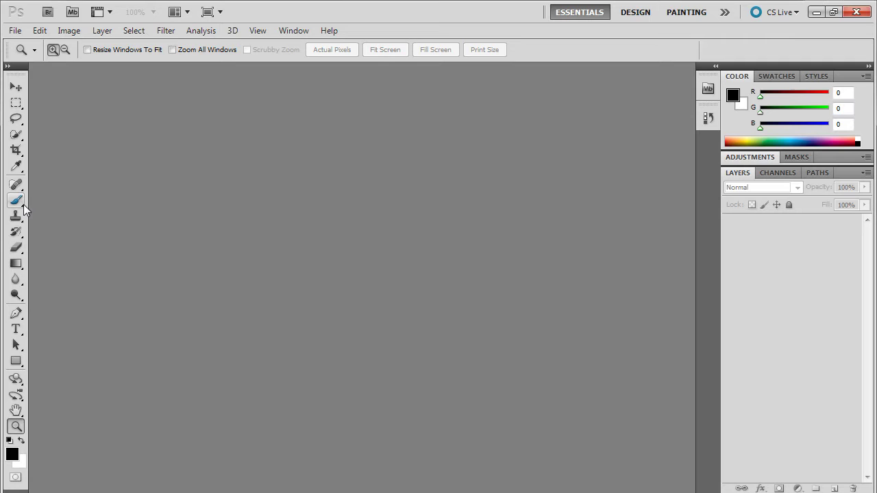
Switch briefly to the Pencil Tool from the brush flyout, then back to the Brush Tool.
{"action": "left_click", "coordinate": [19, 205]}
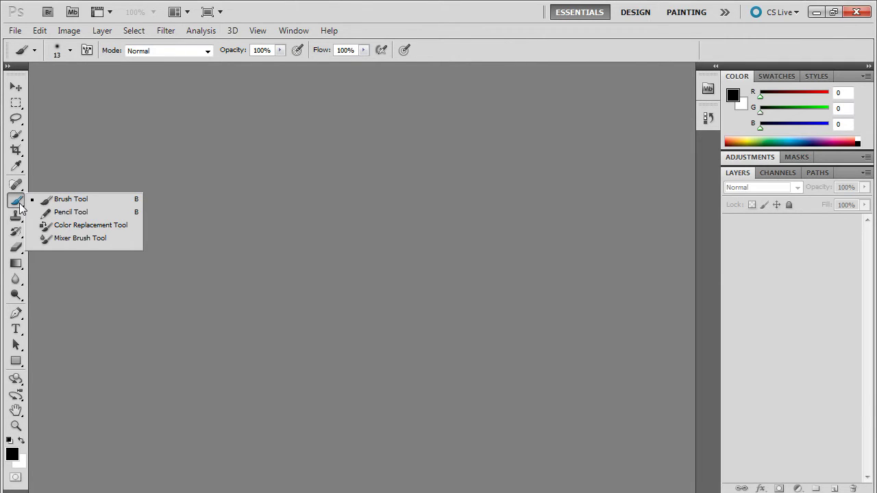
{"action": "left_click", "coordinate": [55, 211]}
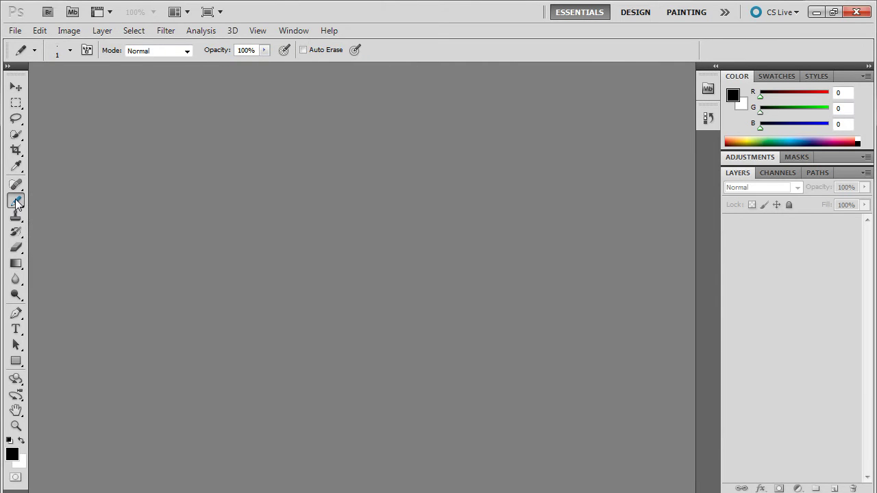
{"action": "left_click", "coordinate": [18, 203]}
{"action": "left_click", "coordinate": [36, 200]}
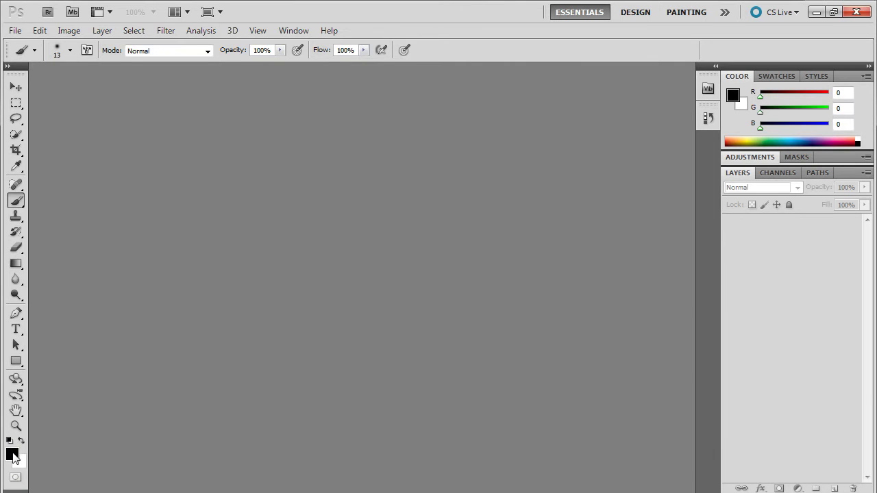
{"action": "left_click", "coordinate": [13, 455]}
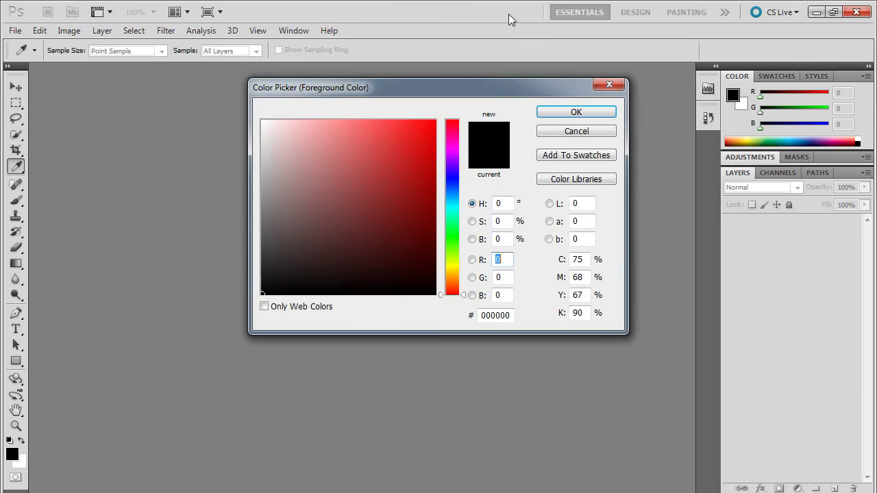
{"action": "left_click", "coordinate": [396, 150]}
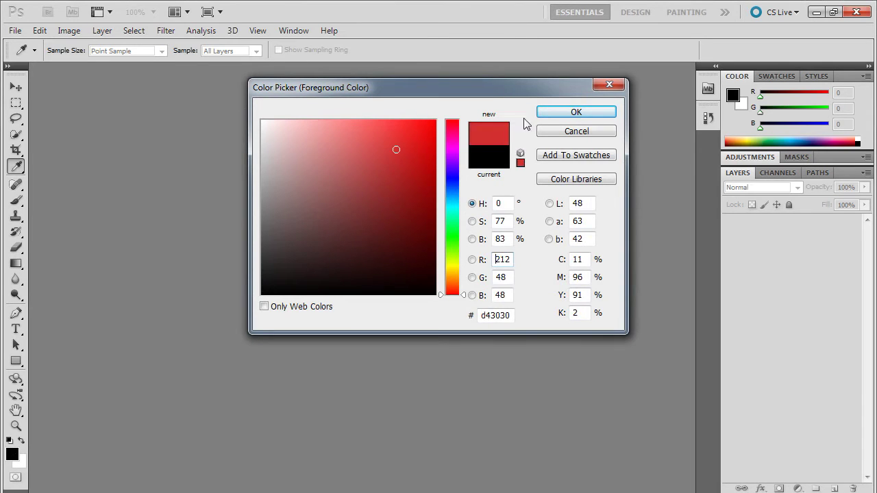
{"action": "left_click", "coordinate": [564, 113]}
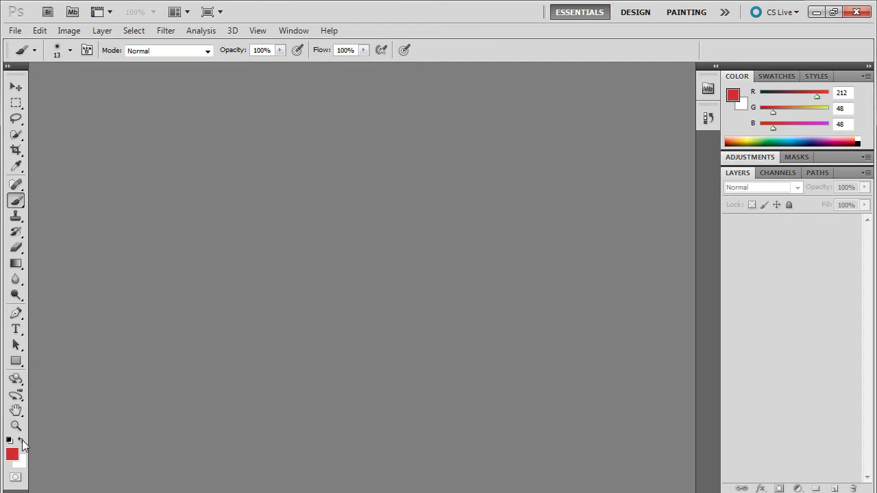
{"action": "left_click", "coordinate": [21, 442]}
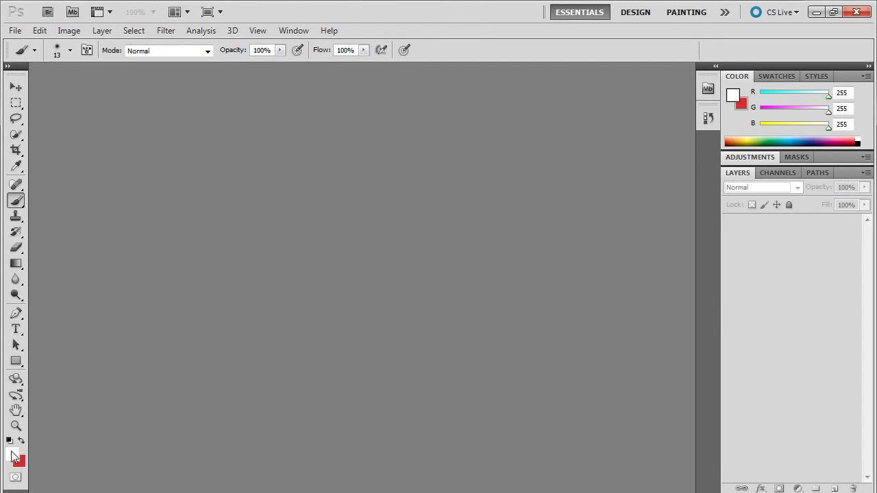
{"action": "left_click", "coordinate": [21, 442]}
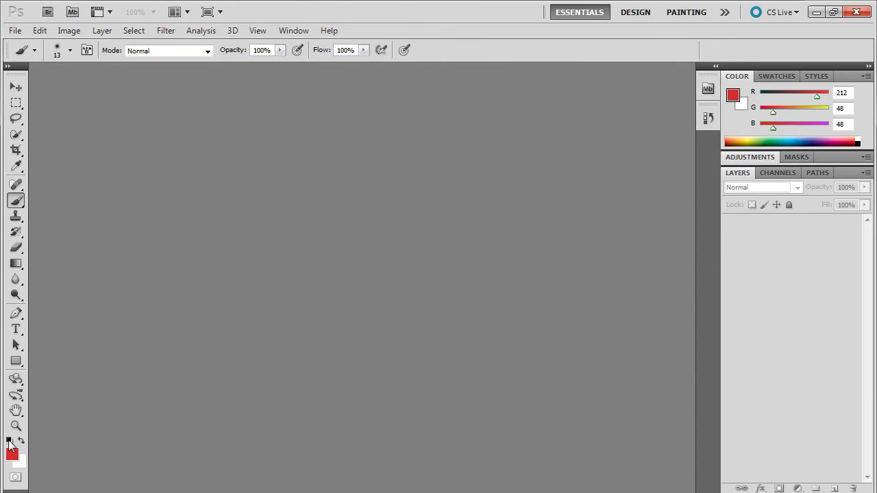
{"action": "left_click", "coordinate": [10, 441]}
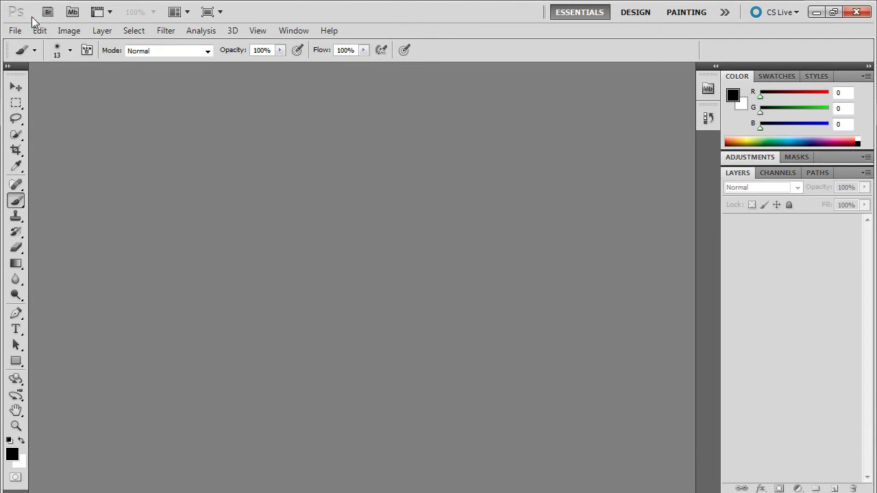
{"action": "left_click", "coordinate": [74, 13]}
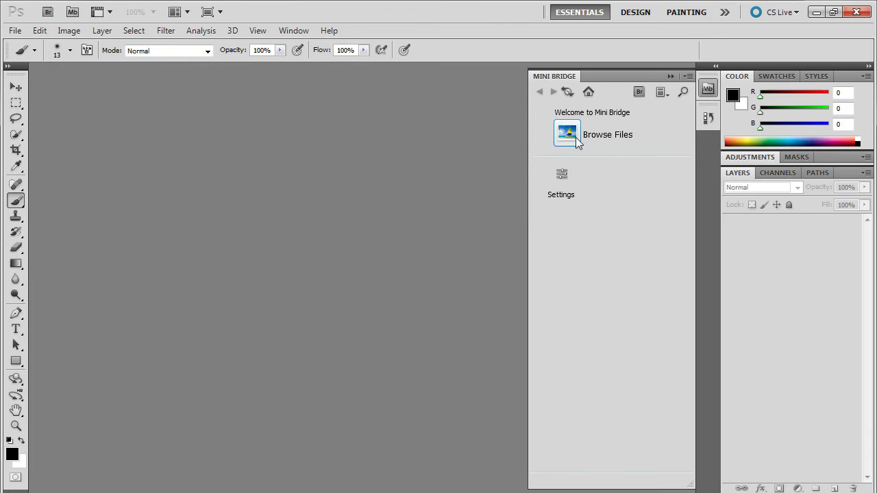
{"action": "left_click", "coordinate": [669, 77]}
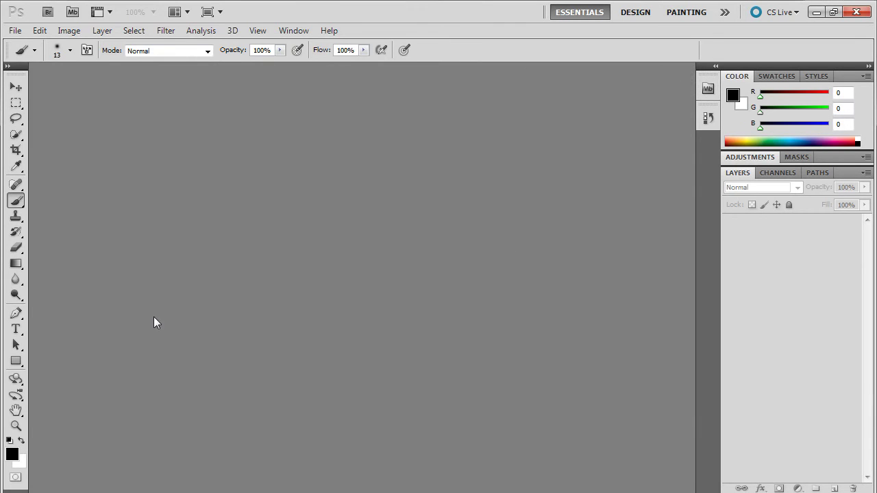
{"action": "left_click", "coordinate": [107, 12]}
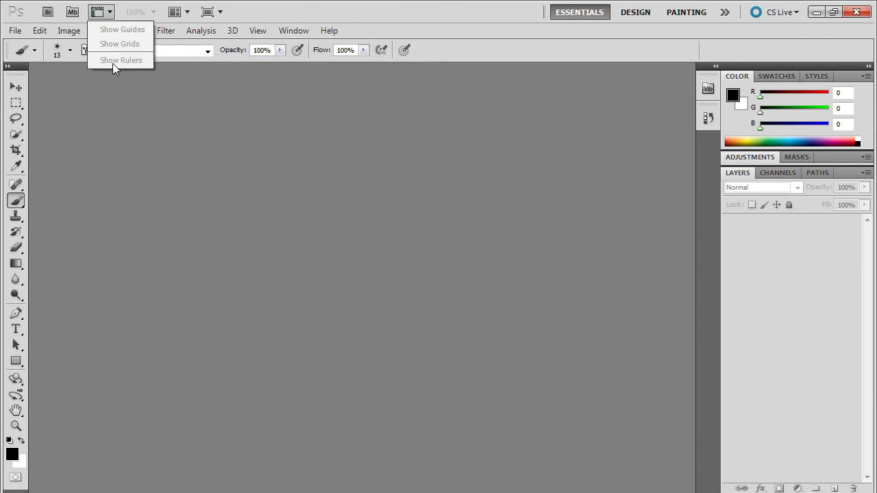
{"action": "left_click", "coordinate": [158, 6]}
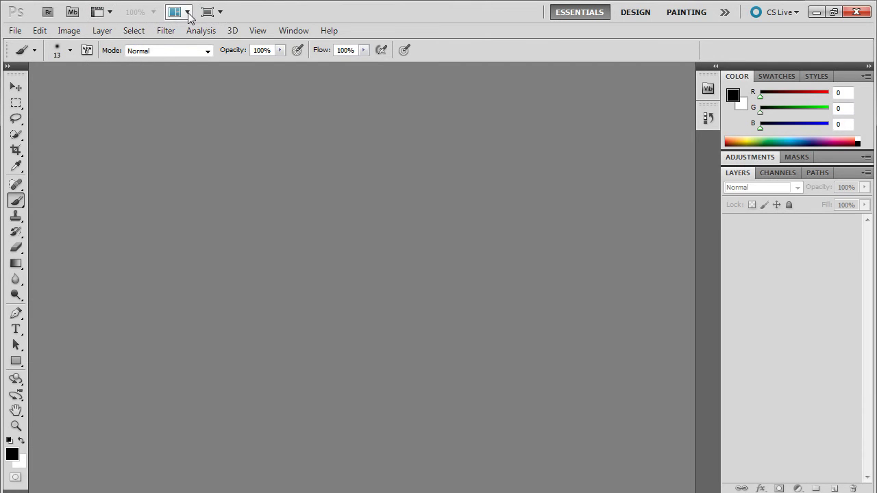
{"action": "left_click", "coordinate": [187, 12]}
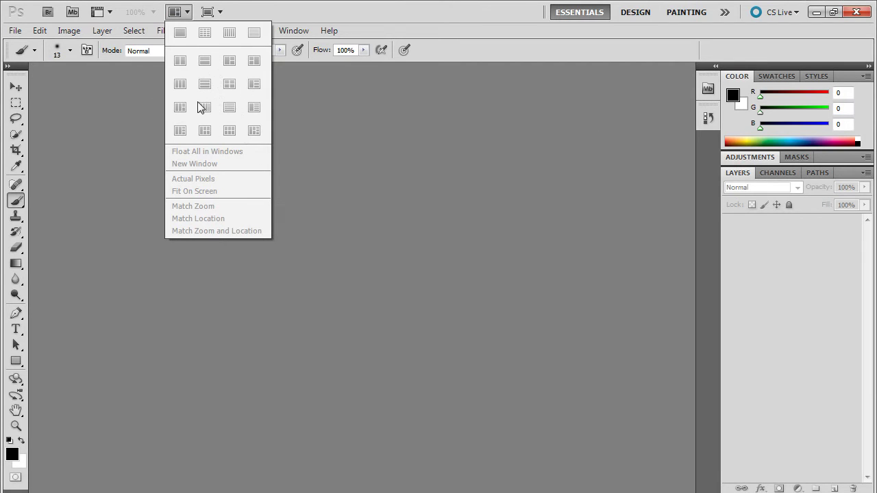
{"action": "left_click", "coordinate": [220, 11]}
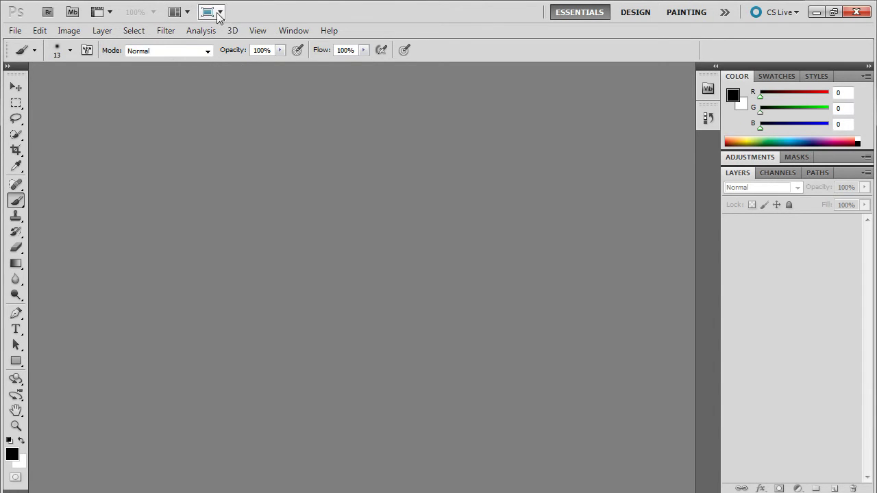
{"action": "left_click", "coordinate": [218, 14]}
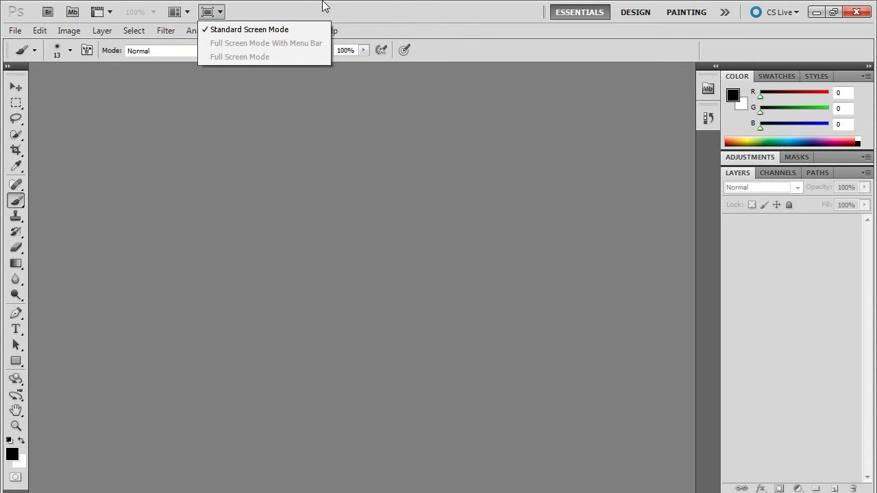
{"action": "left_click", "coordinate": [290, 11]}
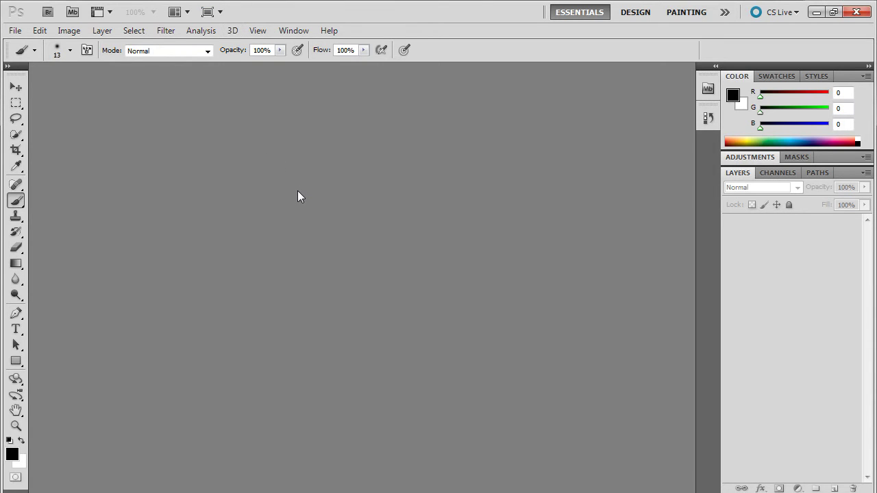
{"action": "left_click", "coordinate": [219, 12]}
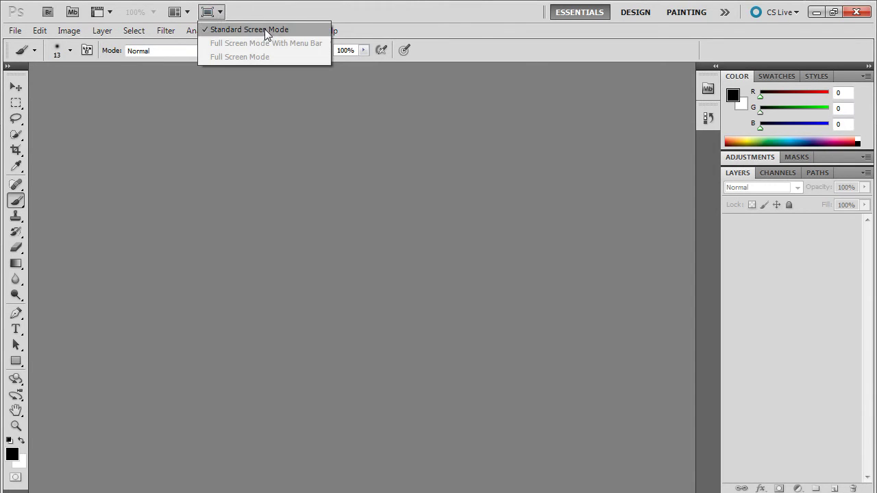
{"action": "left_click", "coordinate": [290, 28]}
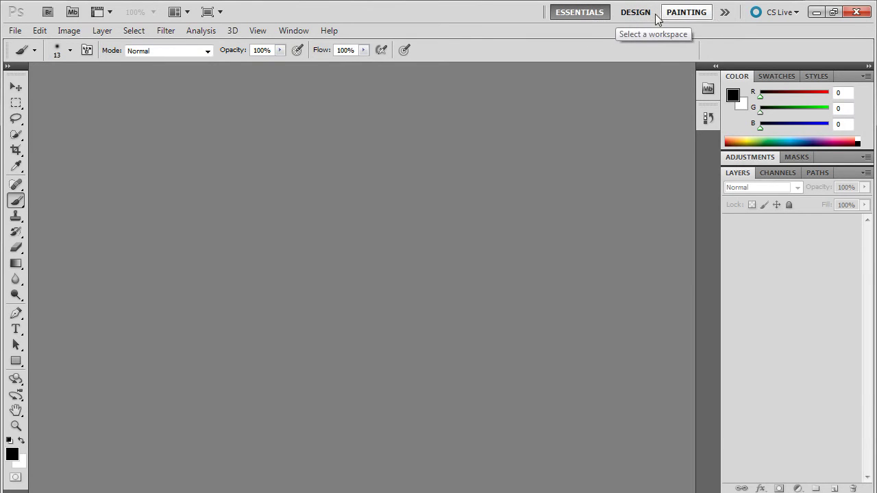
Display the list of available workspaces from the » workspace switcher.
{"action": "left_click", "coordinate": [724, 13]}
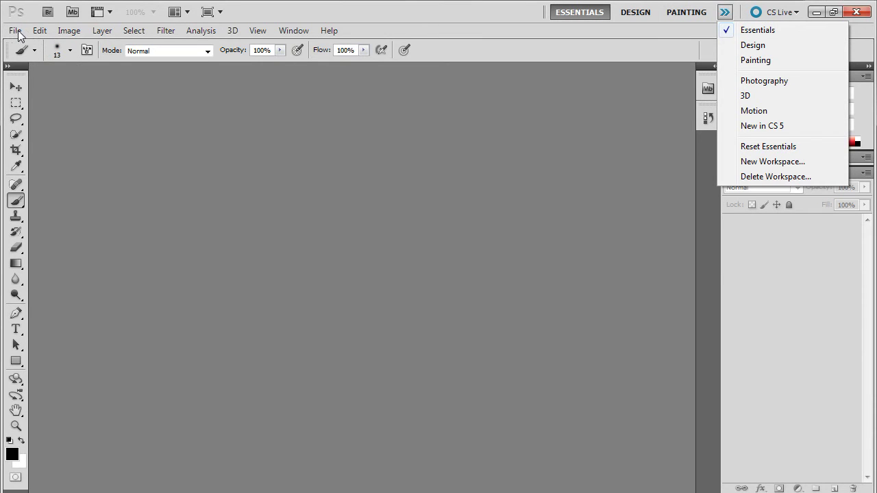
{"action": "left_click", "coordinate": [73, 30]}
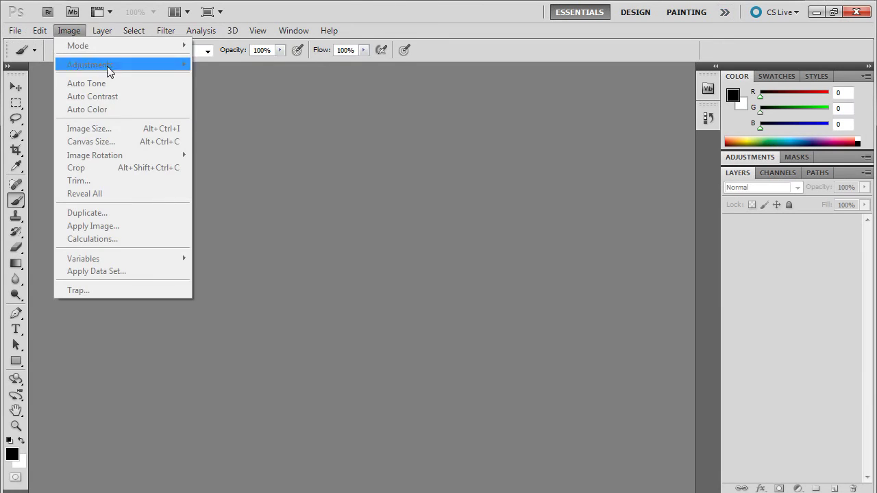
{"action": "mouse_move", "coordinate": [237, 33]}
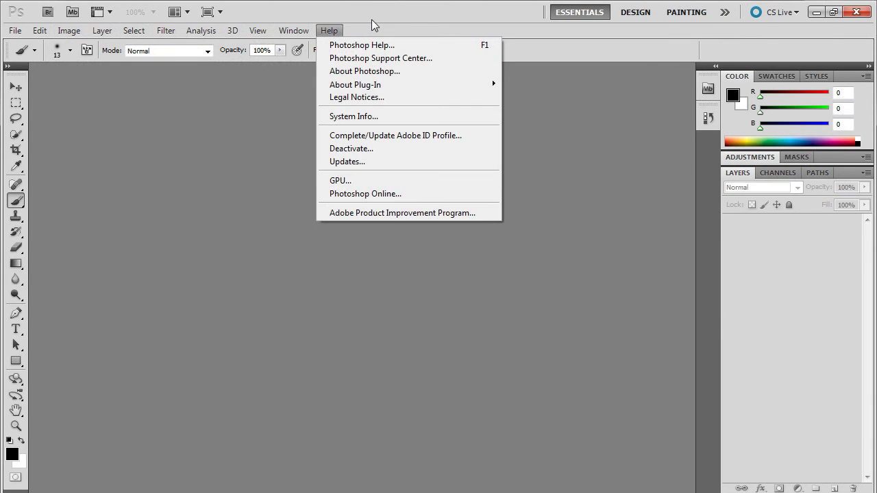
{"action": "left_click", "coordinate": [395, 28]}
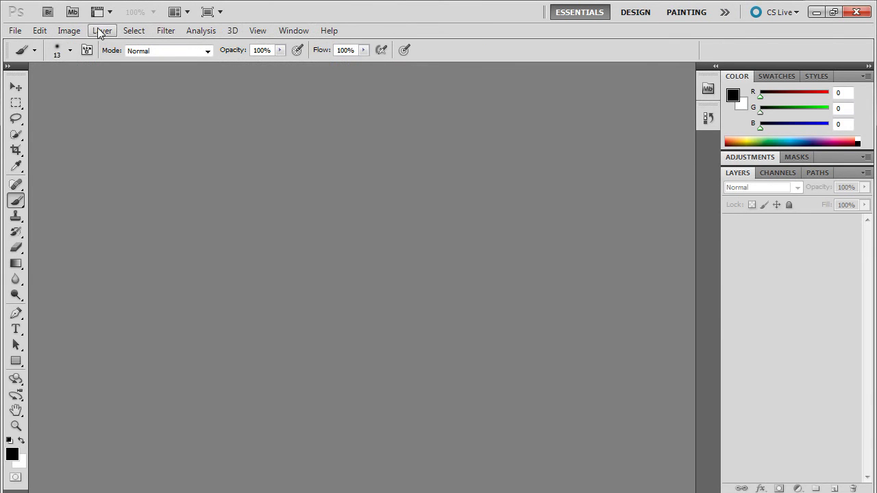
{"action": "left_click", "coordinate": [37, 32]}
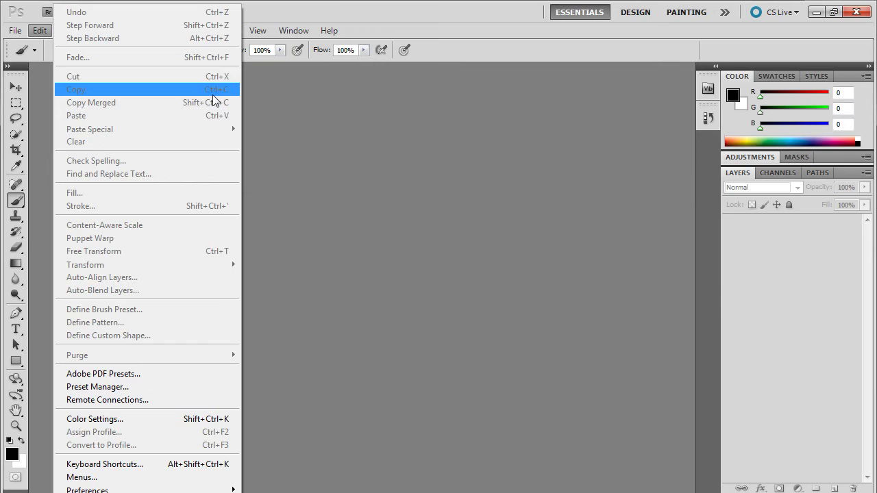
{"action": "left_click", "coordinate": [299, 8]}
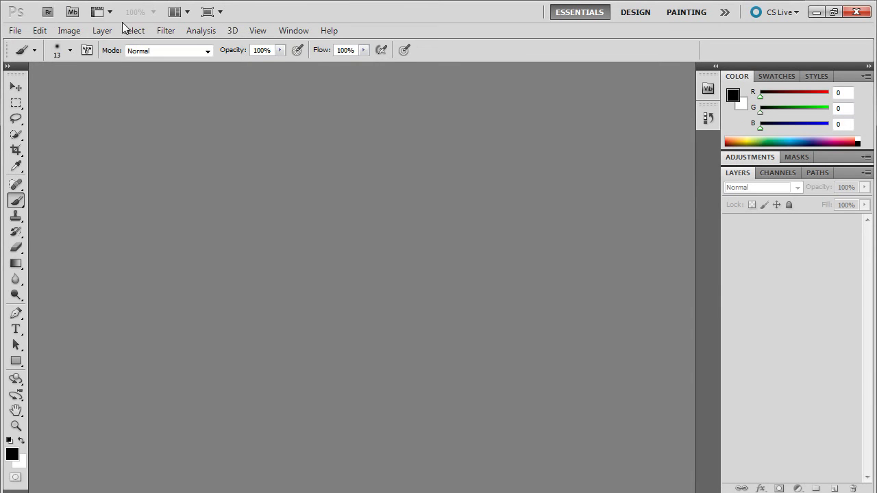
{"action": "left_click", "coordinate": [70, 30]}
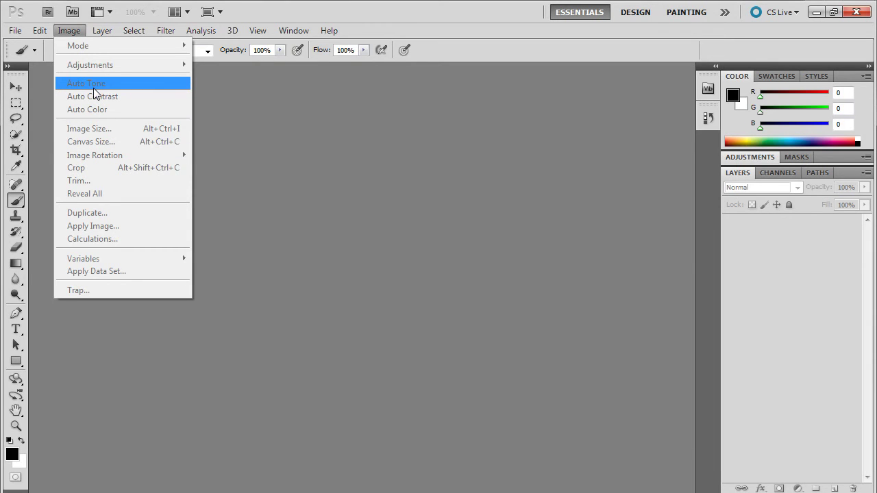
{"action": "key", "text": "Escape"}
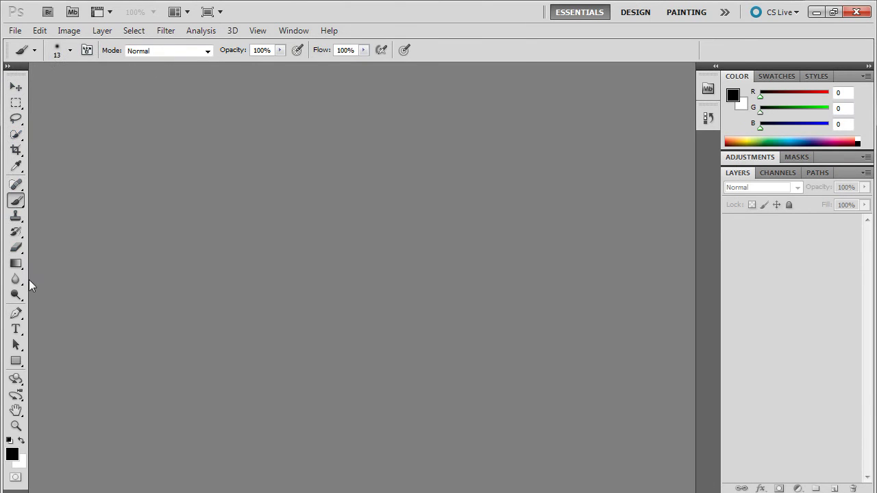
{"action": "left_click", "coordinate": [15, 120]}
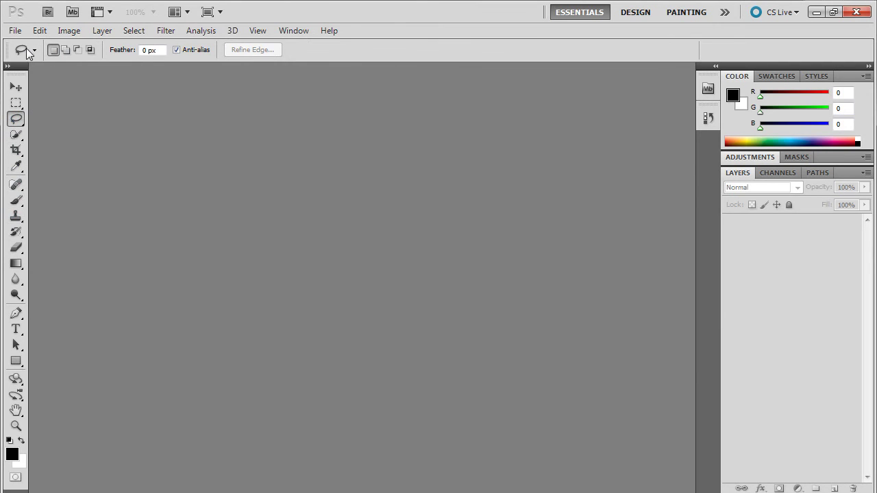
{"action": "left_click", "coordinate": [34, 52]}
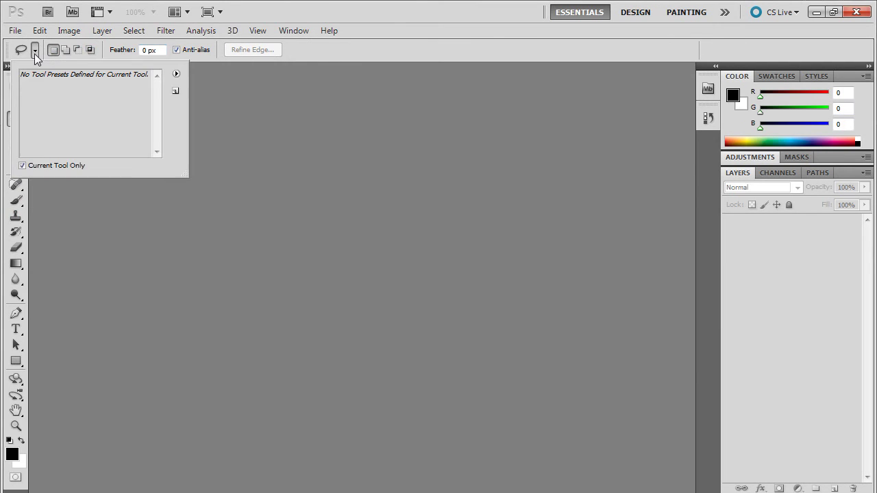
{"action": "left_click", "coordinate": [423, 56]}
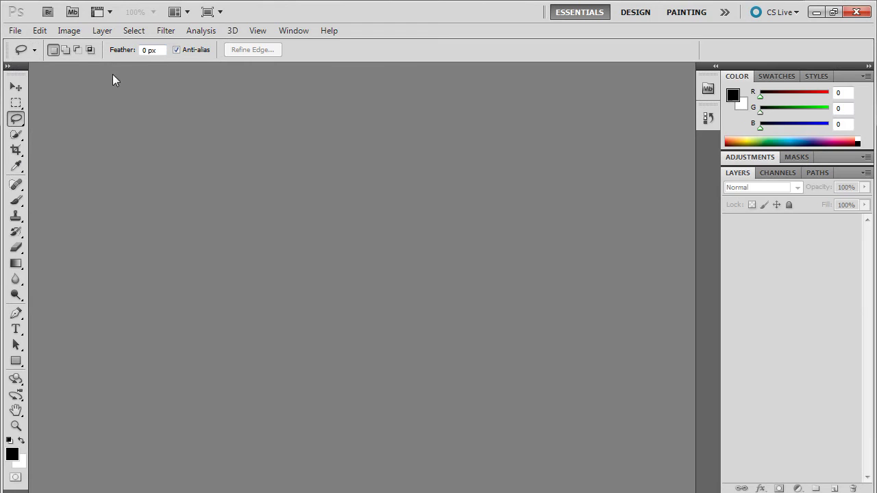
{"action": "left_click", "coordinate": [16, 202]}
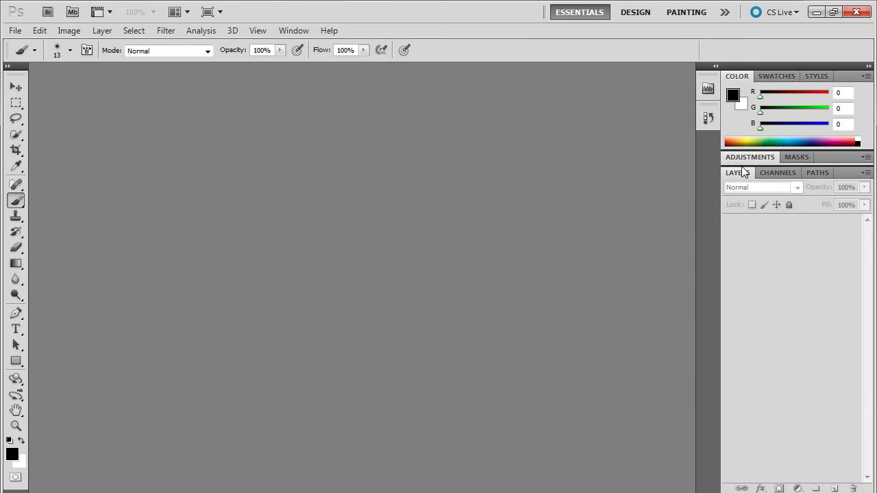
{"action": "left_click", "coordinate": [867, 67]}
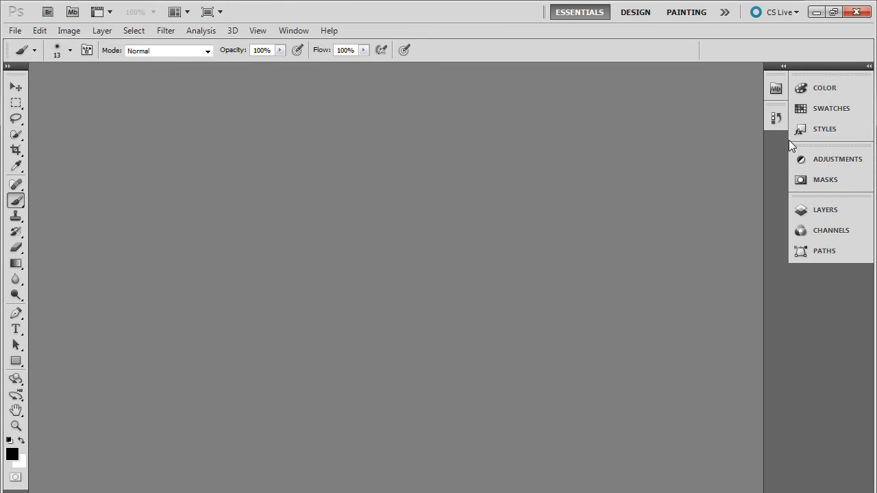
{"action": "mouse_move", "coordinate": [789, 140]}
{"action": "left_mouse_down"}
{"action": "mouse_move", "coordinate": [839, 135]}
{"action": "mouse_move", "coordinate": [714, 141]}
{"action": "mouse_move", "coordinate": [780, 141]}
{"action": "left_mouse_up"}
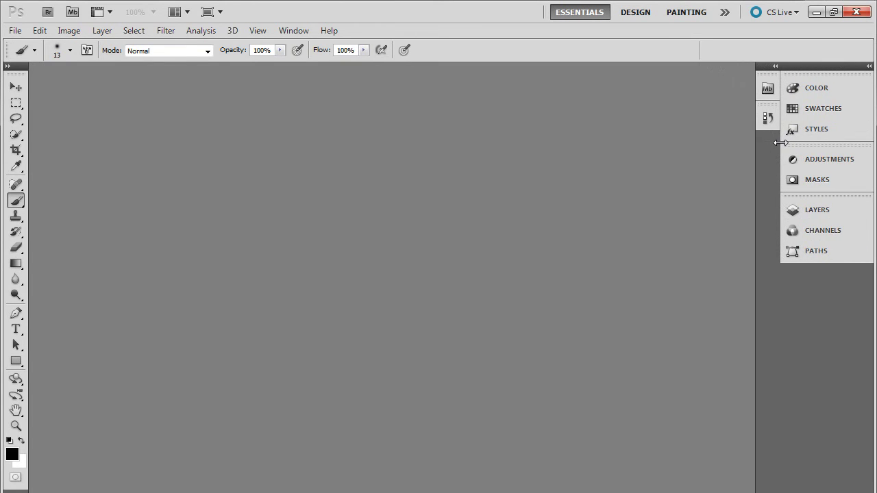
{"action": "left_click", "coordinate": [869, 66]}
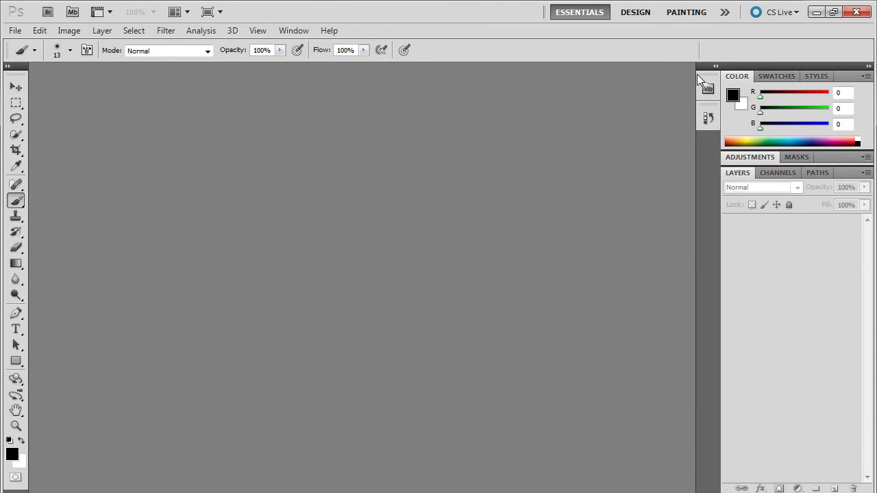
{"action": "key", "text": "Tab"}
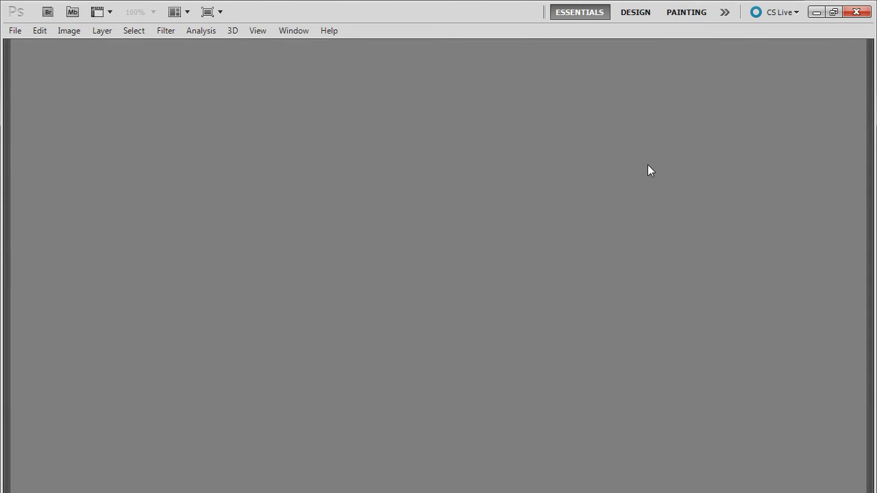
{"action": "key", "text": "Tab"}
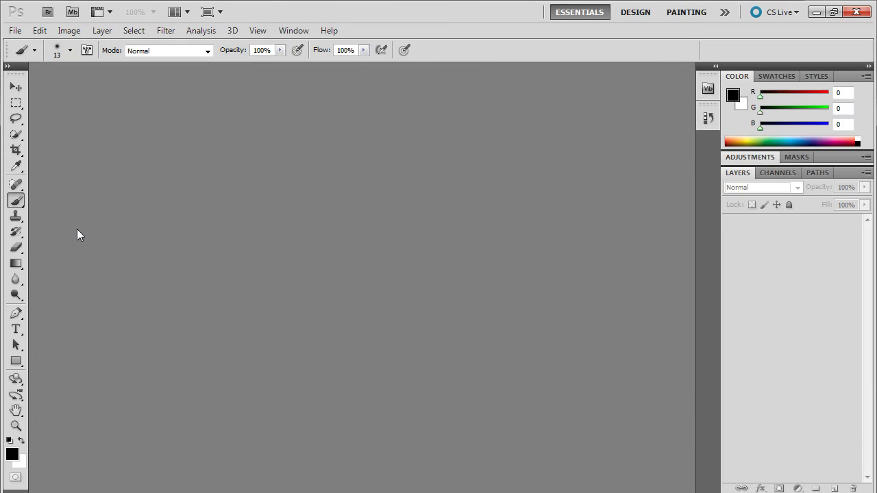
{"action": "key", "text": "Tab"}
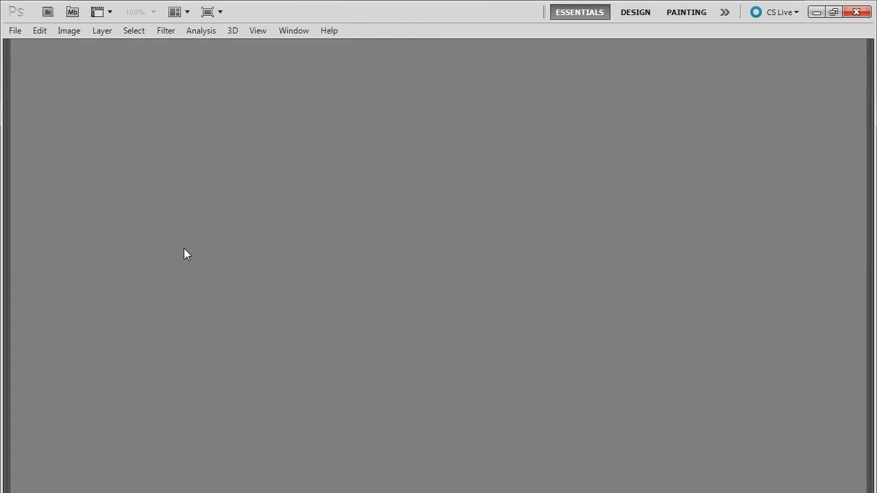
{"action": "key", "text": "Tab"}
{"action": "key", "text": "Tab"}
{"action": "key", "text": "Tab"}
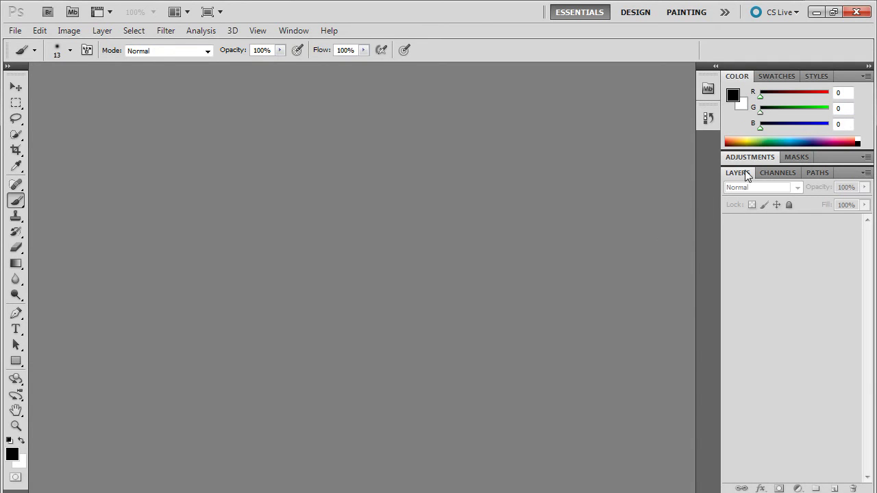
Float and widen the Layers panel, dock it as a column, then collapse it to a dock icon.
{"action": "left_click_drag", "start_coordinate": [745, 174], "coordinate": [407, 121]}
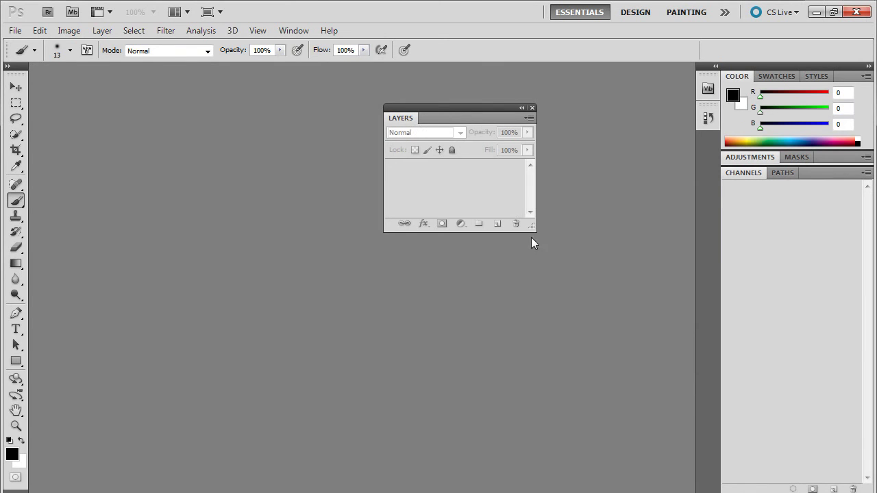
{"action": "left_click_drag", "start_coordinate": [531, 228], "coordinate": [585, 313]}
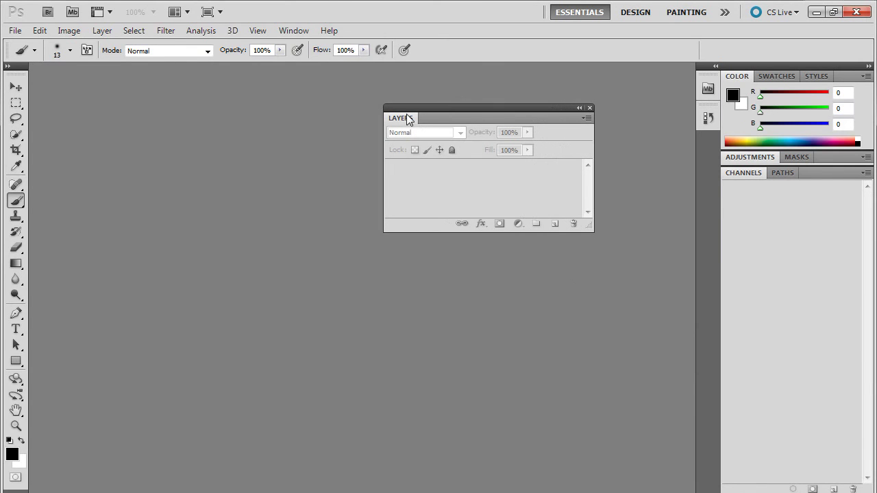
{"action": "left_click_drag", "start_coordinate": [406, 115], "coordinate": [692, 84]}
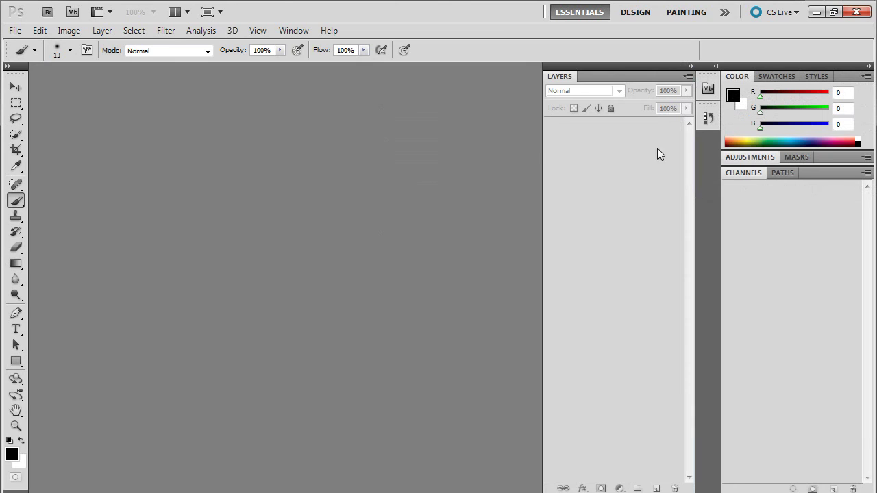
{"action": "left_click_drag", "start_coordinate": [560, 77], "coordinate": [712, 156]}
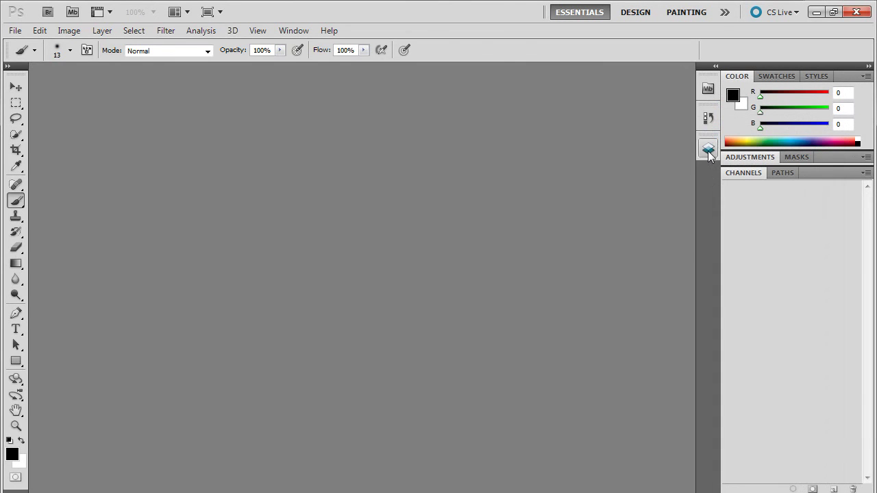
{"action": "left_click", "coordinate": [709, 154]}
{"action": "left_click", "coordinate": [710, 155]}
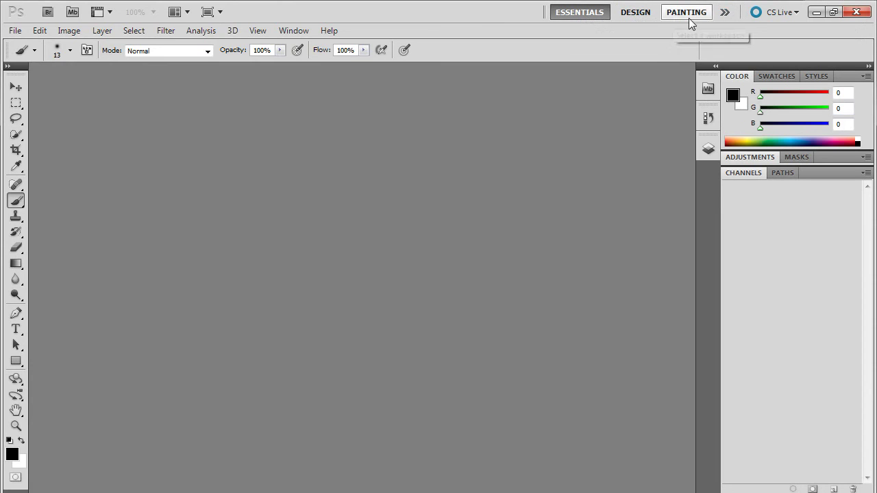
Choose Reset Essentials from the » workspace switcher menu.
{"action": "left_click", "coordinate": [725, 14]}
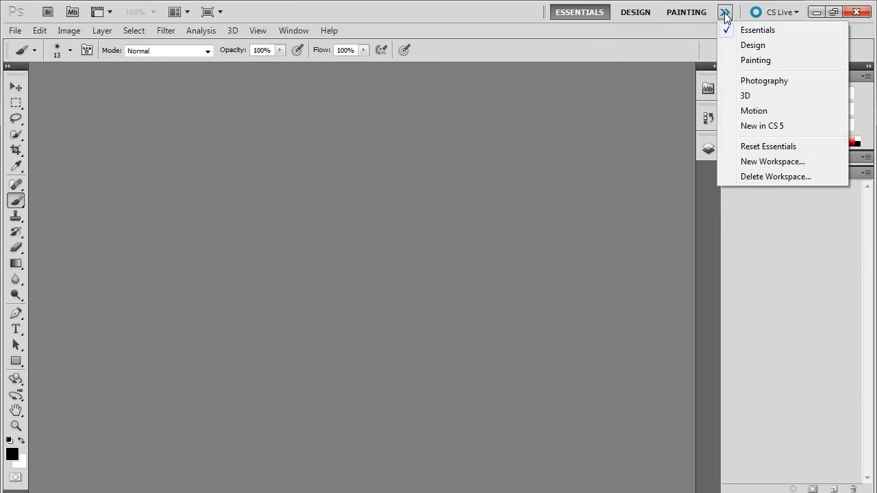
{"action": "left_click", "coordinate": [767, 147]}
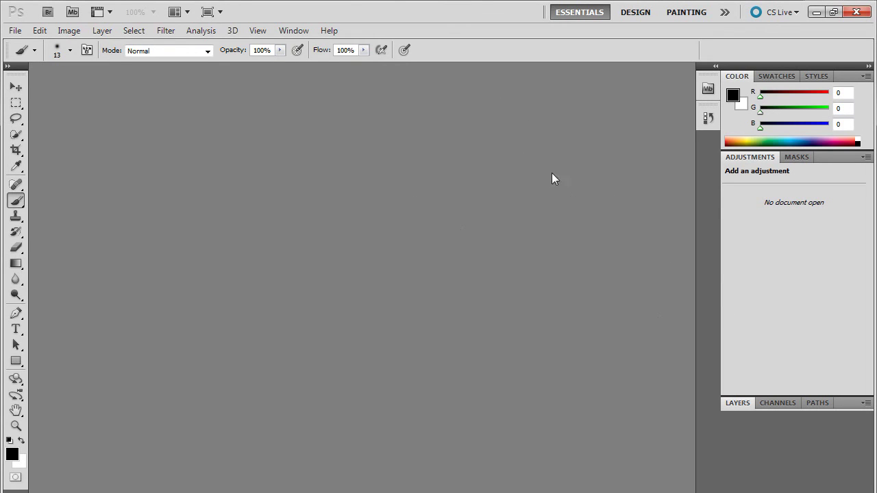
Drag the Adjustments panel out as its own dock icon and close its flyout.
{"action": "left_click", "coordinate": [735, 403]}
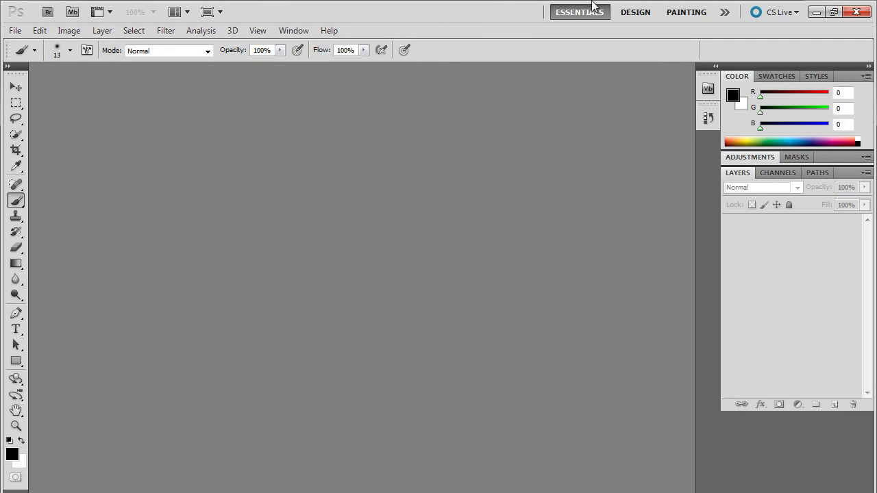
{"action": "left_click", "coordinate": [747, 157]}
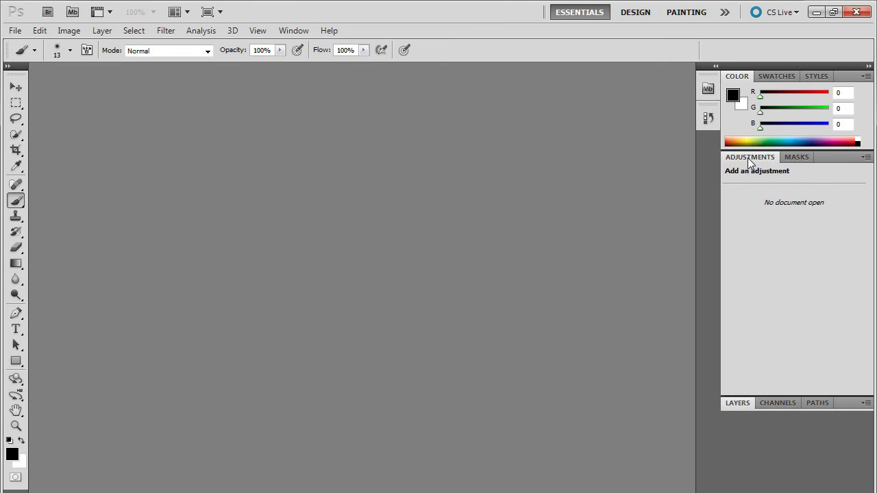
{"action": "left_click_drag", "start_coordinate": [747, 157], "coordinate": [707, 134]}
{"action": "left_click", "coordinate": [709, 149]}
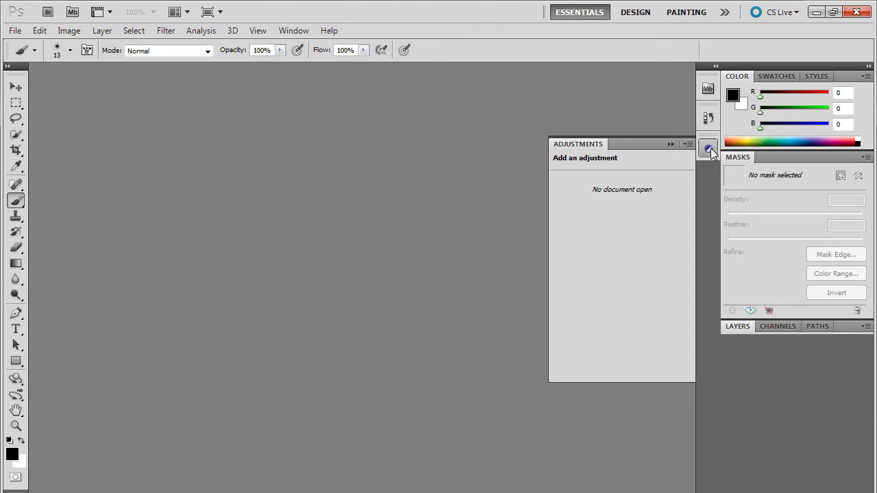
{"action": "left_click", "coordinate": [709, 150]}
Collapse the Masks panel and expand the Layers panel to show its layer list.
{"action": "left_click", "coordinate": [745, 159]}
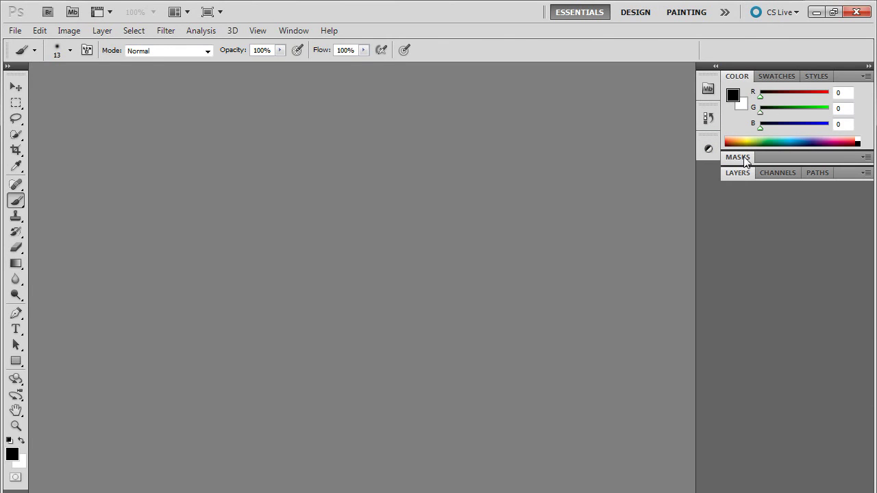
{"action": "left_click", "coordinate": [736, 174]}
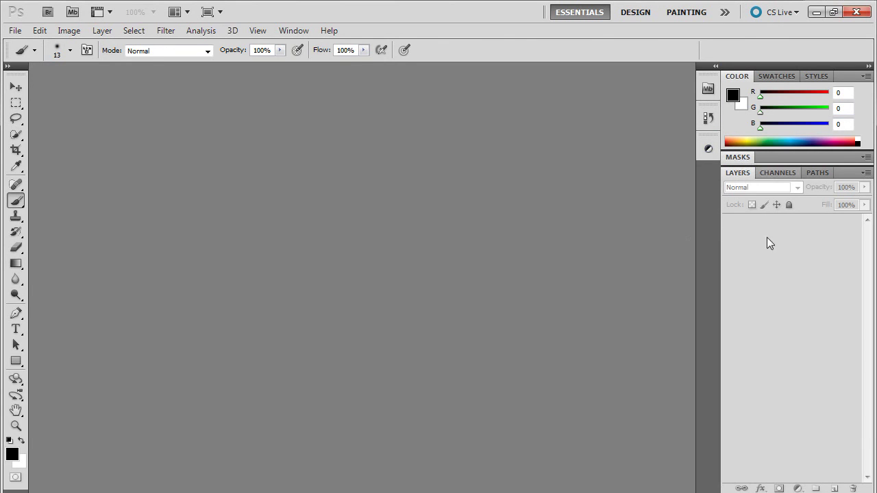
{"action": "left_click", "coordinate": [735, 174]}
{"action": "left_click", "coordinate": [736, 175]}
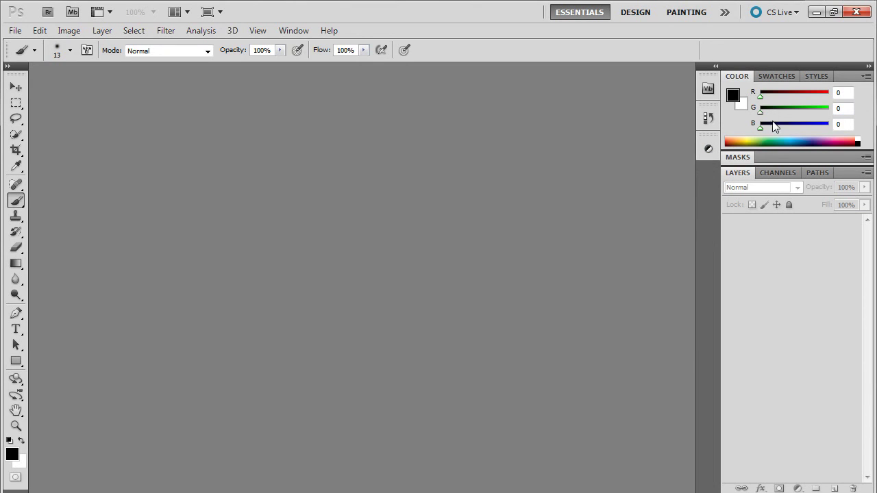
Open Window > Brush, Character and Actions, collapsing each new panel group to a dock icon.
{"action": "left_click", "coordinate": [295, 30]}
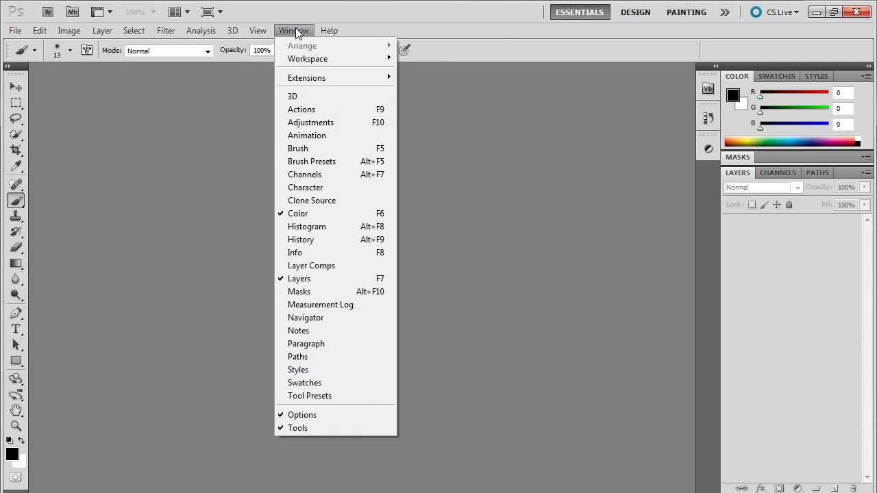
{"action": "left_click", "coordinate": [317, 149]}
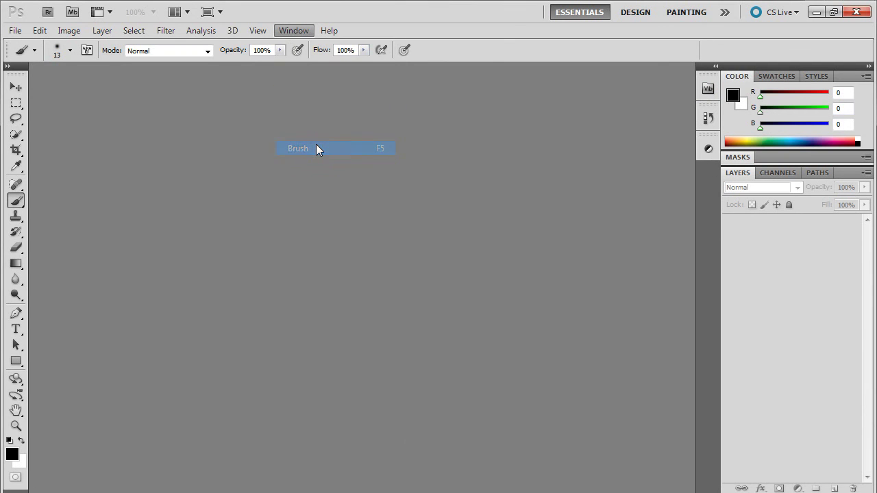
{"action": "left_click", "coordinate": [670, 144]}
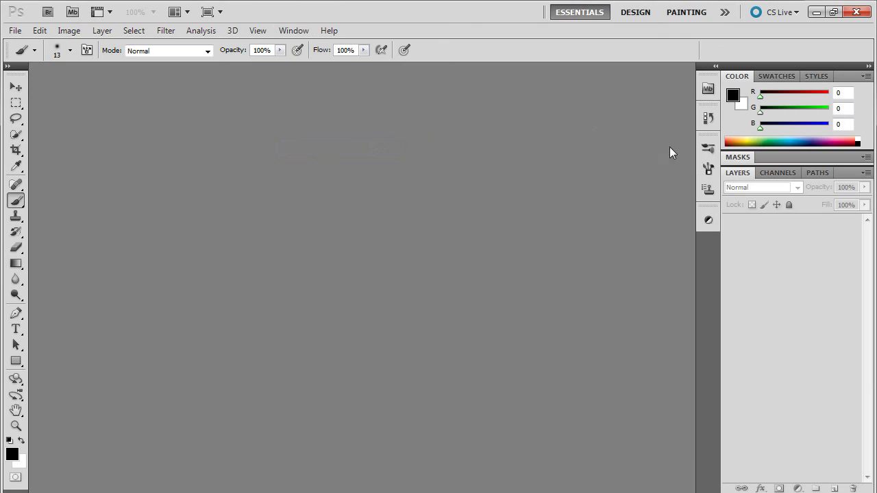
{"action": "left_click", "coordinate": [291, 31]}
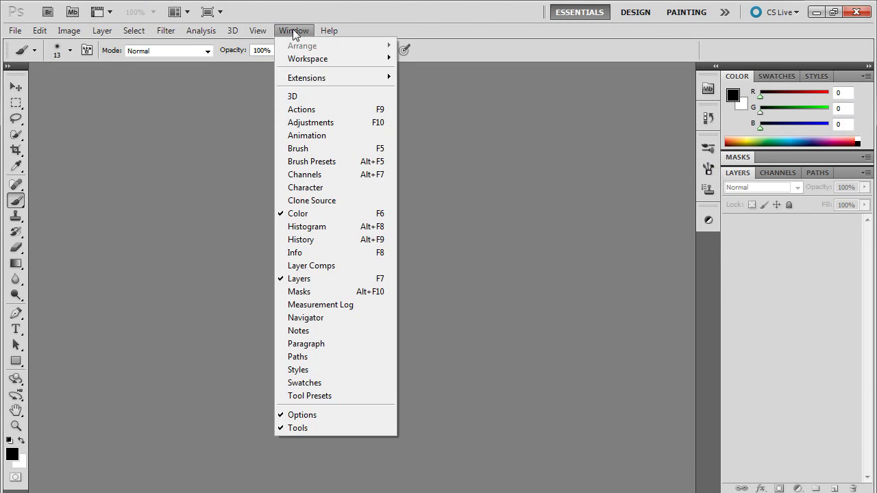
{"action": "left_click", "coordinate": [313, 192]}
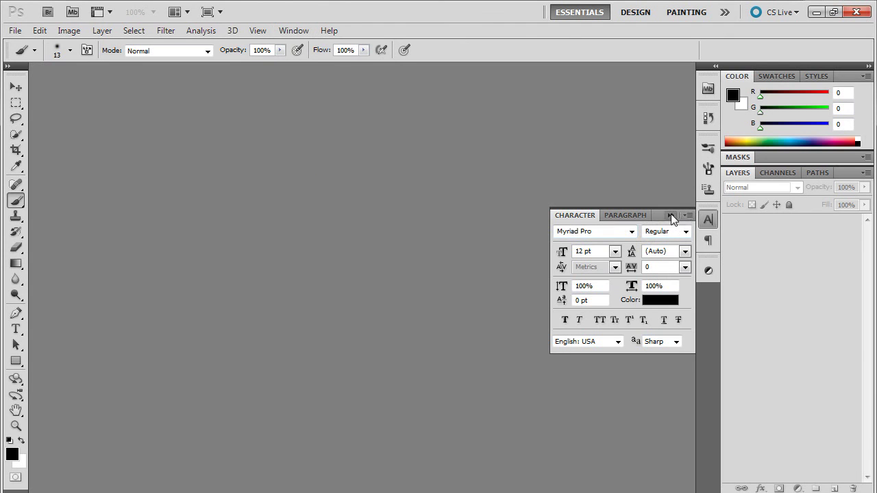
{"action": "left_click", "coordinate": [671, 215]}
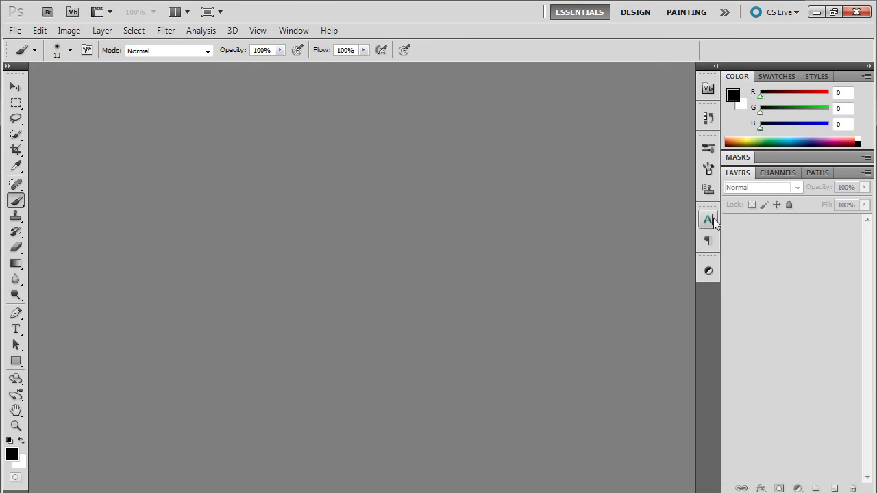
{"action": "left_click", "coordinate": [293, 32]}
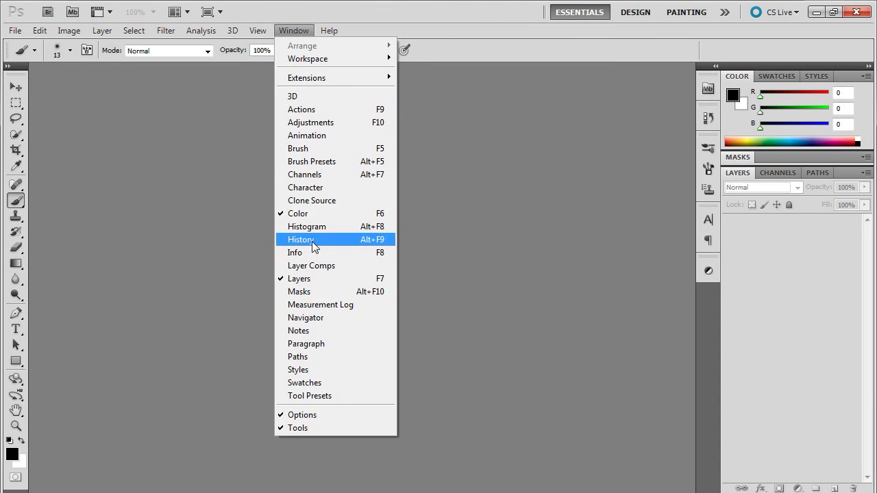
{"action": "left_click", "coordinate": [300, 112]}
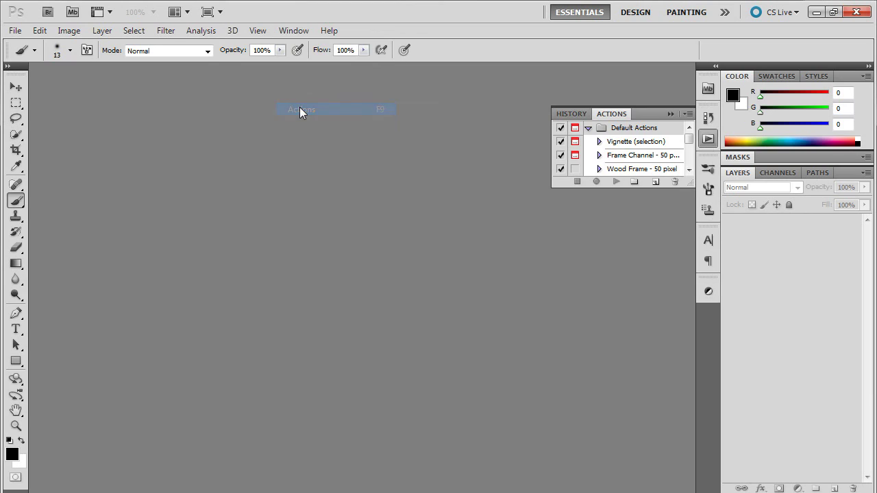
{"action": "left_click", "coordinate": [666, 116]}
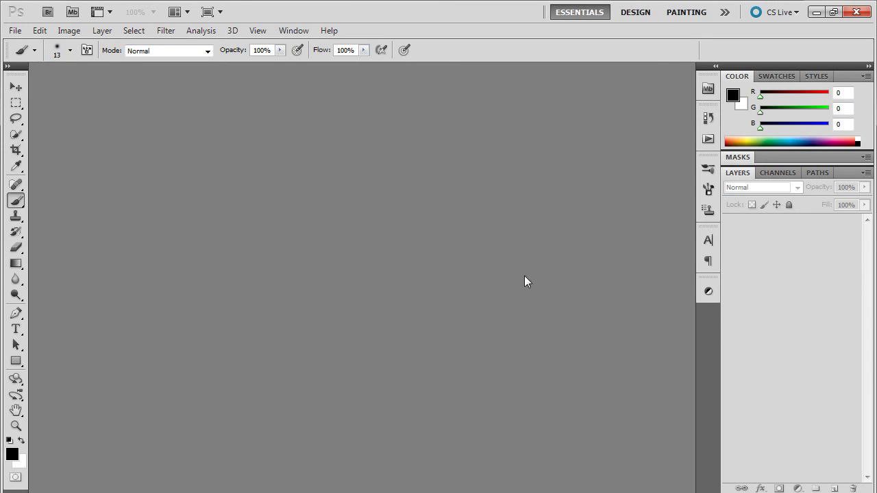
Create a New Workspace named 'Jim Panels' with Keyboard Shortcuts and Menus ticked.
{"action": "left_click", "coordinate": [724, 13]}
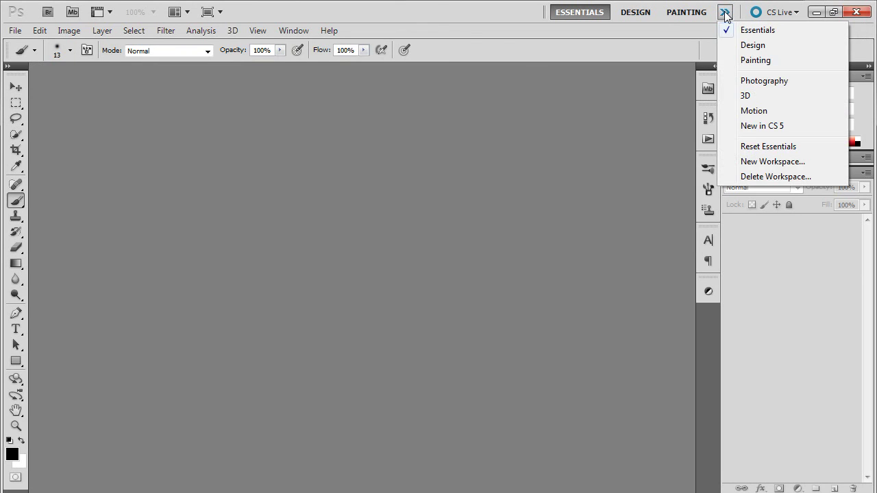
{"action": "left_click", "coordinate": [778, 163]}
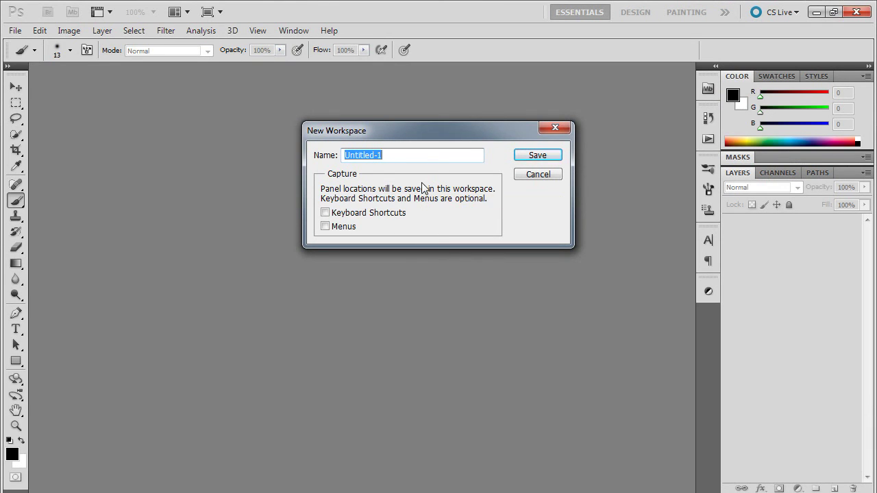
{"action": "left_click_drag", "start_coordinate": [399, 151], "coordinate": [345, 155]}
{"action": "type", "text": "Jim"}
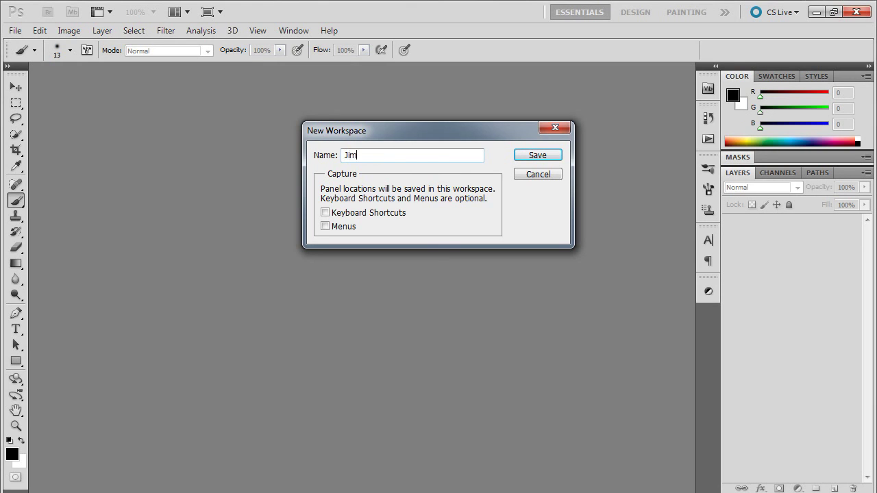
{"action": "type", "text": " Panels"}
{"action": "left_click", "coordinate": [326, 214]}
{"action": "left_click", "coordinate": [327, 227]}
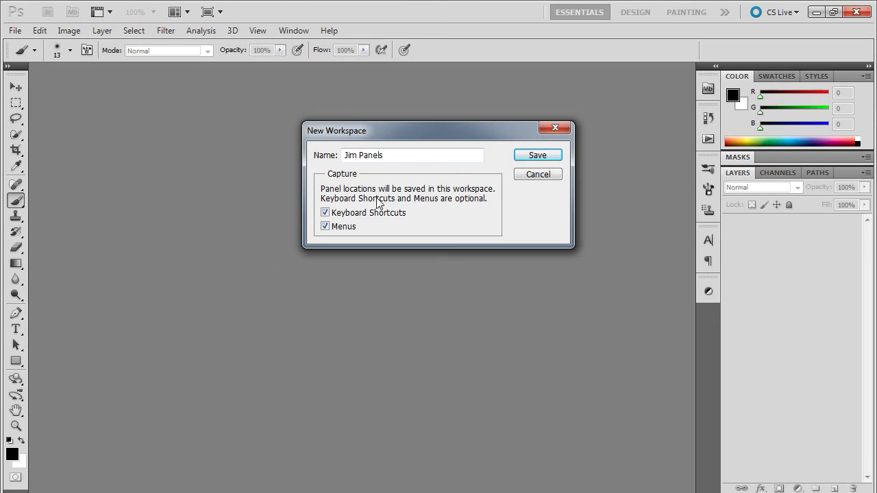
Save Jim Panels, widen the workspace bar, and try Painting before returning to Jim Panels.
{"action": "left_click", "coordinate": [531, 156]}
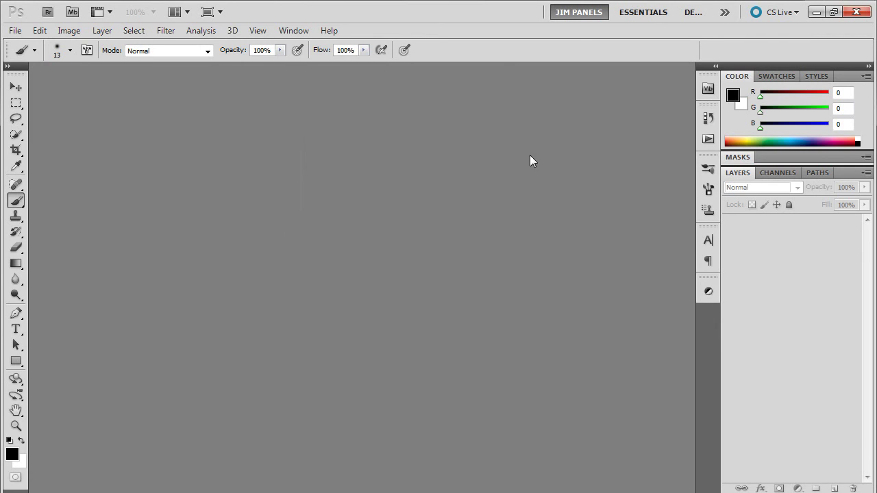
{"action": "left_click_drag", "start_coordinate": [546, 12], "coordinate": [408, 13]}
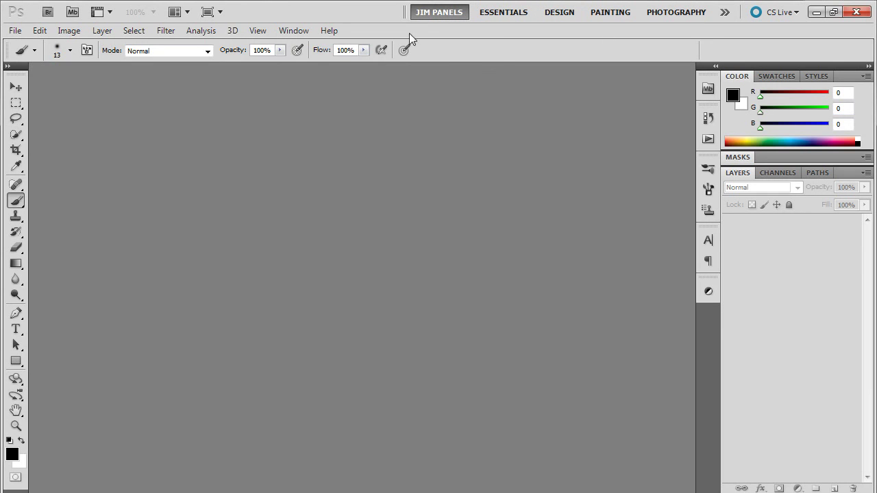
{"action": "left_click", "coordinate": [615, 12]}
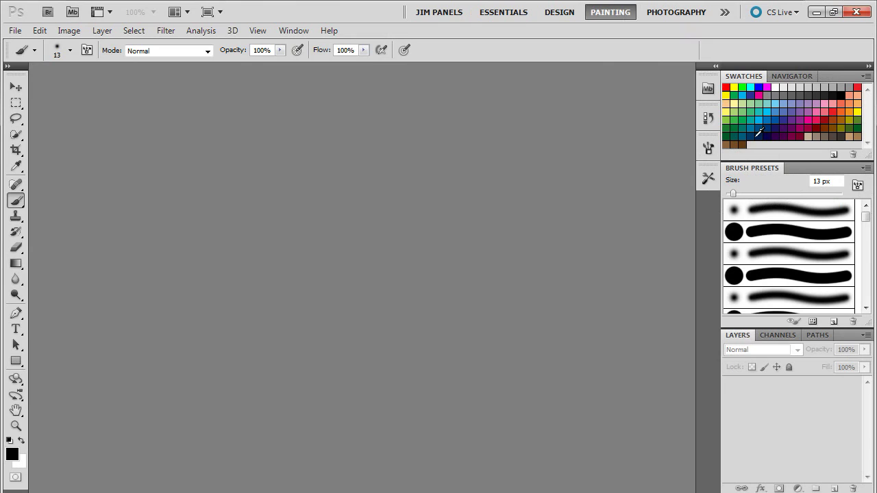
{"action": "left_click", "coordinate": [439, 13]}
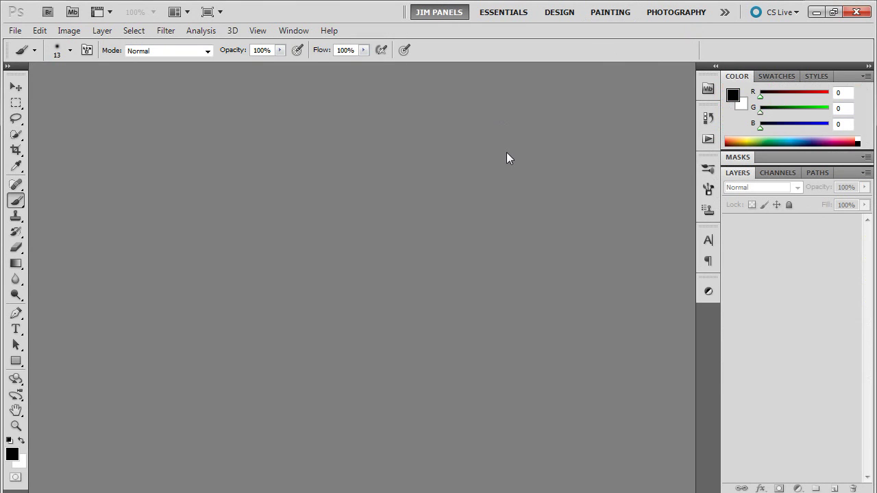
{"action": "left_click", "coordinate": [724, 12]}
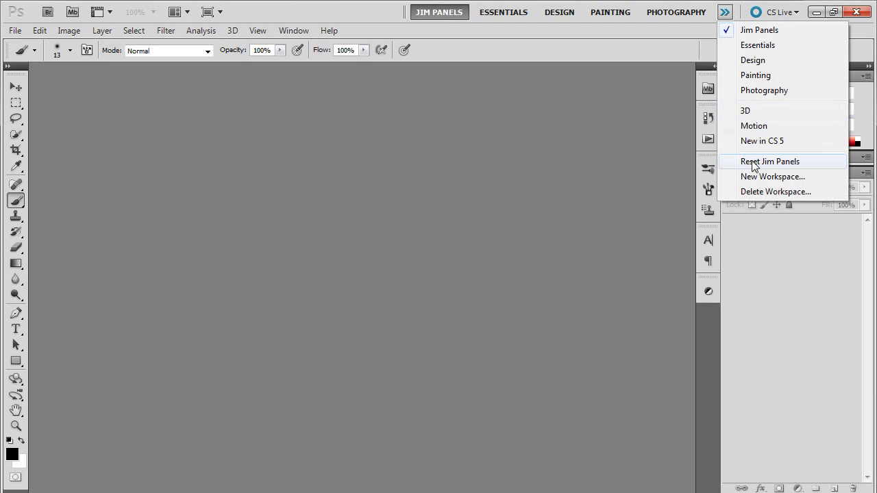
{"action": "left_click", "coordinate": [573, 39]}
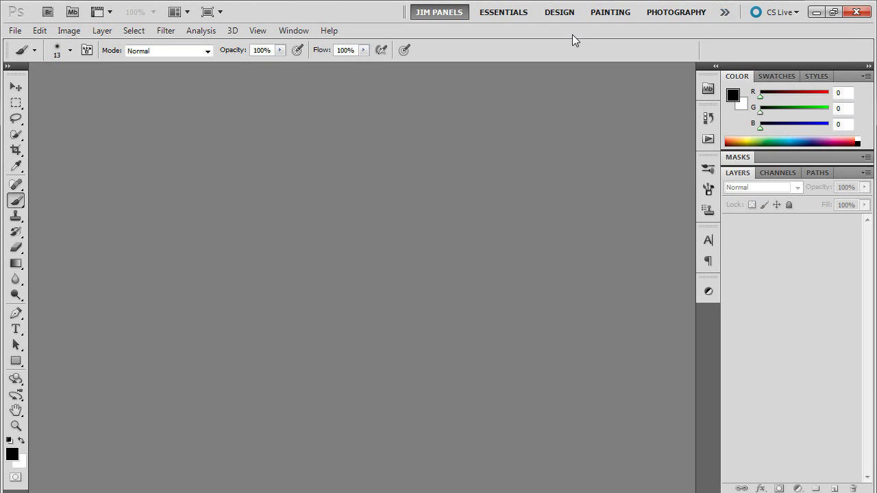